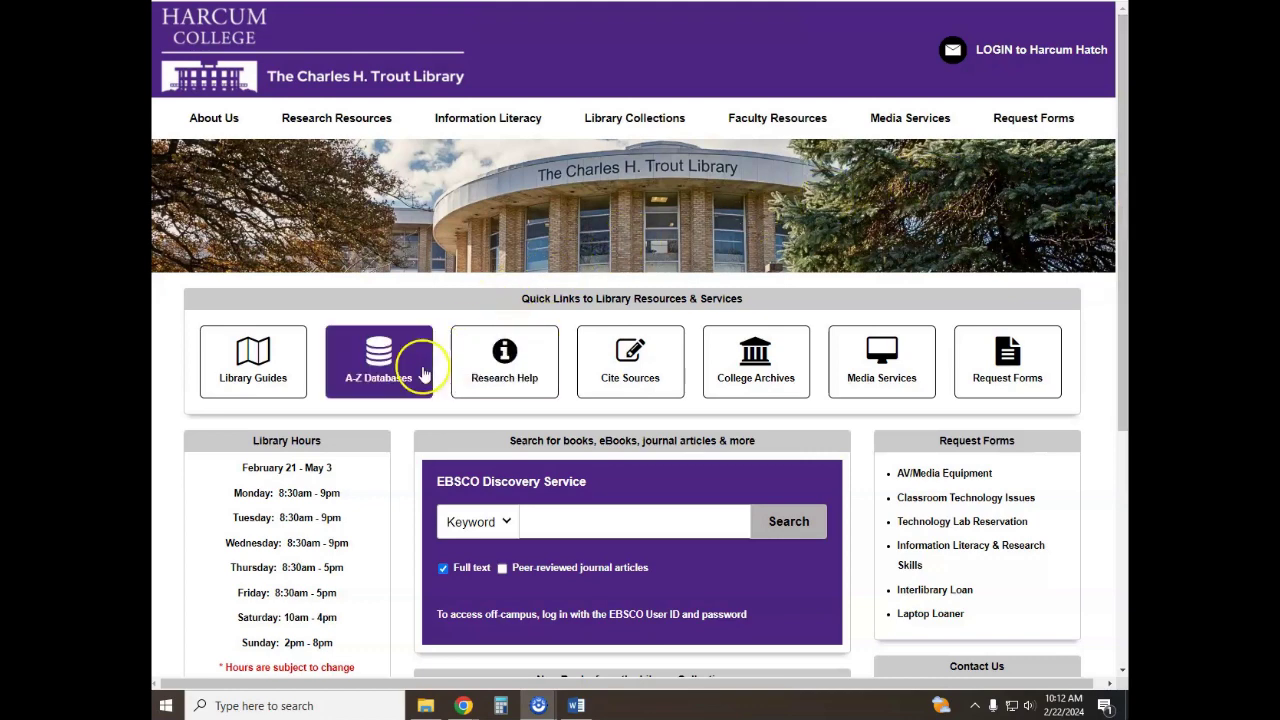
- Filter the library's A-Z database list to letter B and open Business Source Premier
left_click(370, 393)
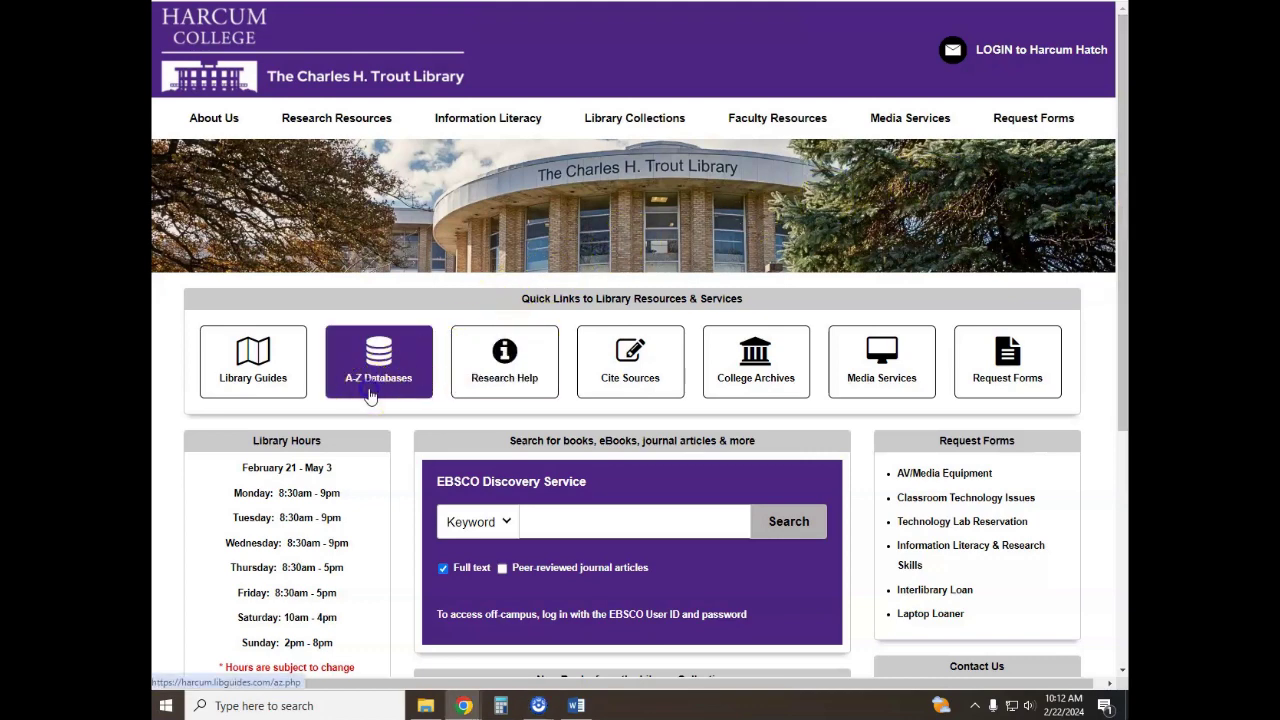
scroll(366, 396, "down", 3)
scroll(364, 393, "down", 3)
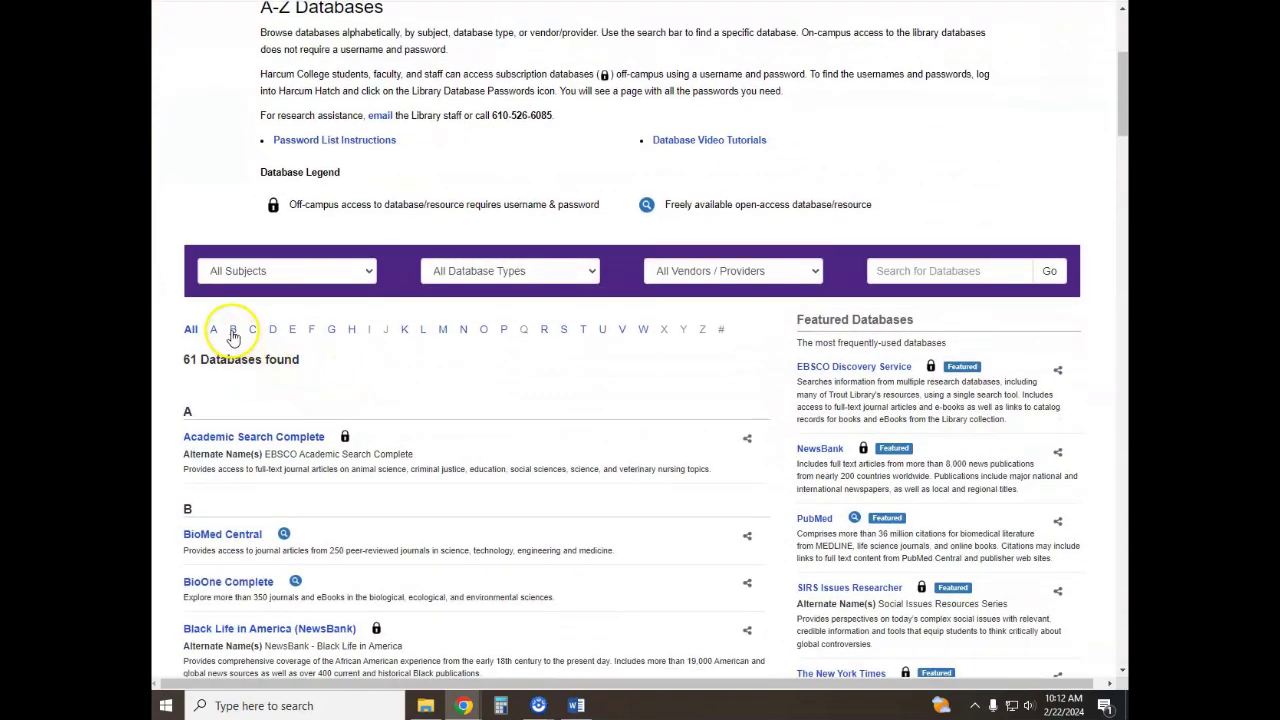
left_click(232, 332)
scroll(400, 425, "down", 3)
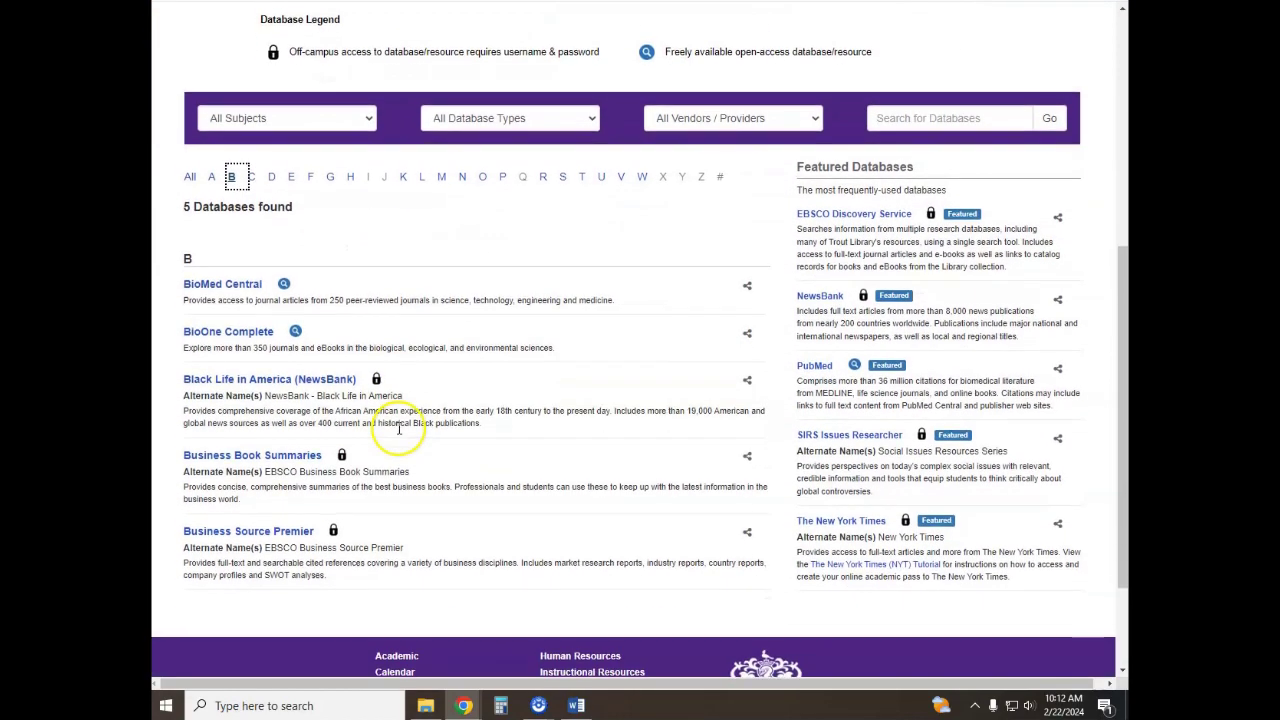
scroll(399, 428, "down", 2)
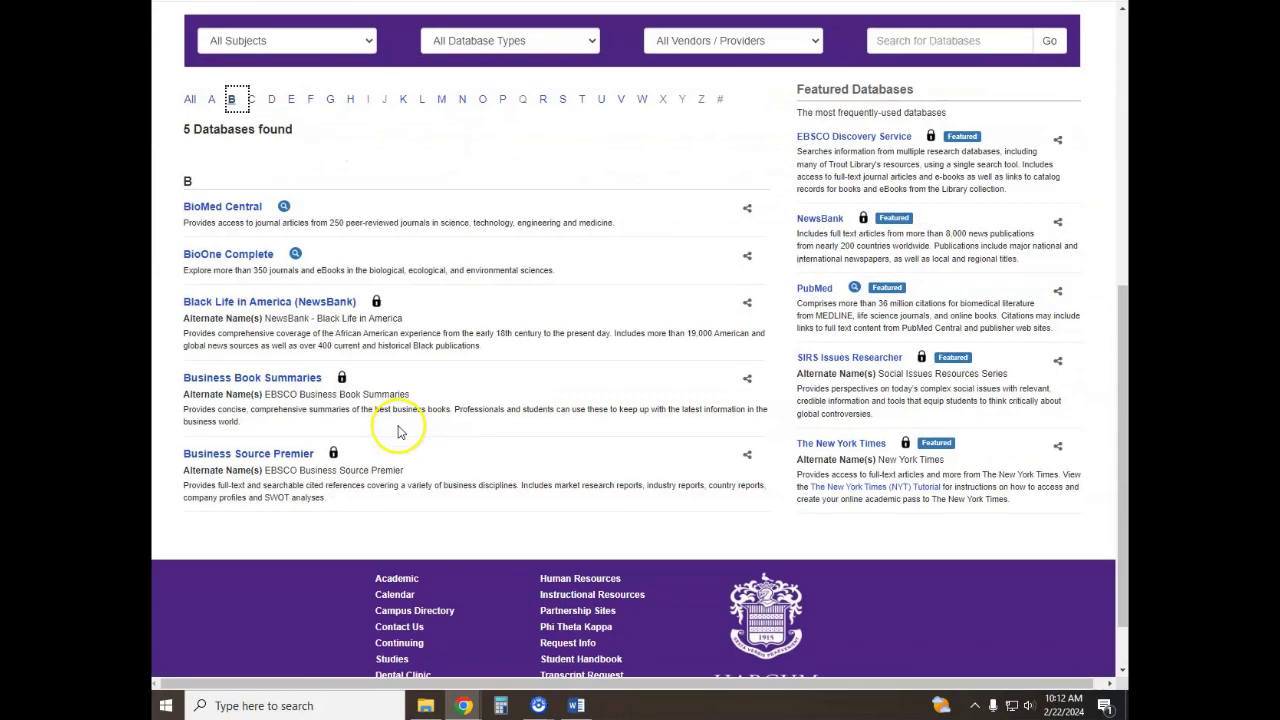
left_click(203, 457)
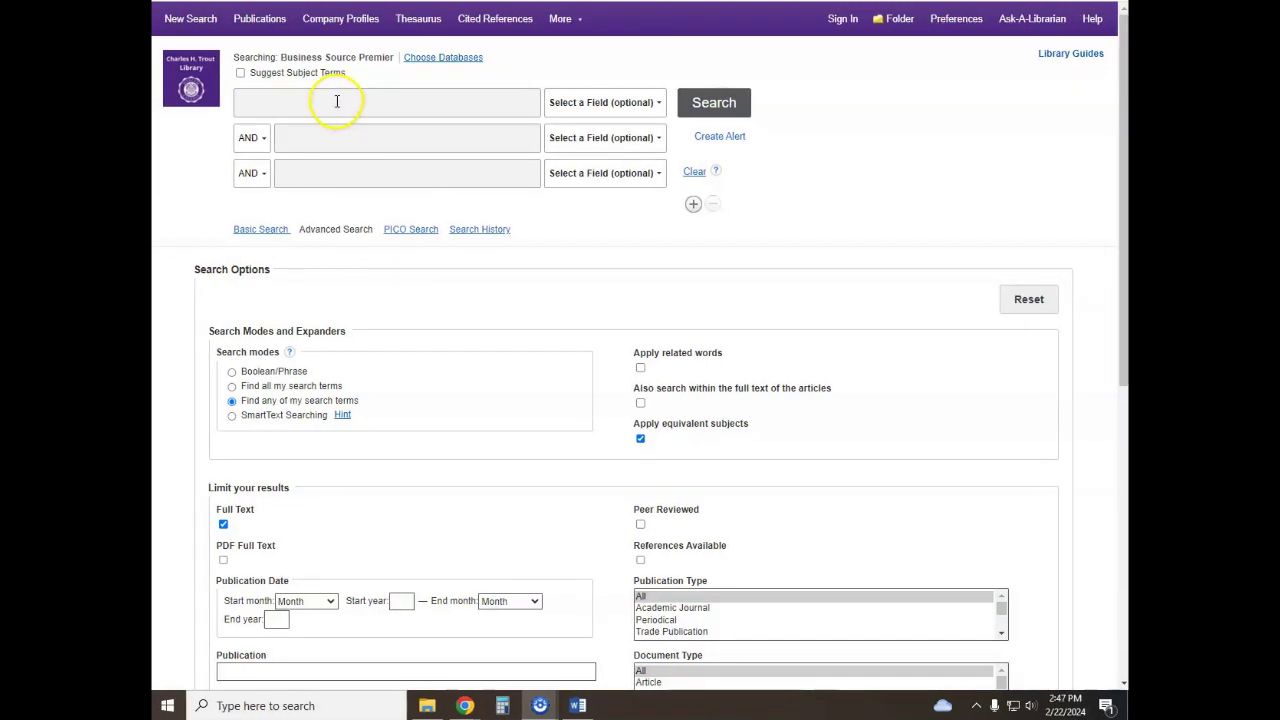
- Run an Advanced Search for 'microsoft' in Business Source Premier
left_click(336, 101)
type("mic")
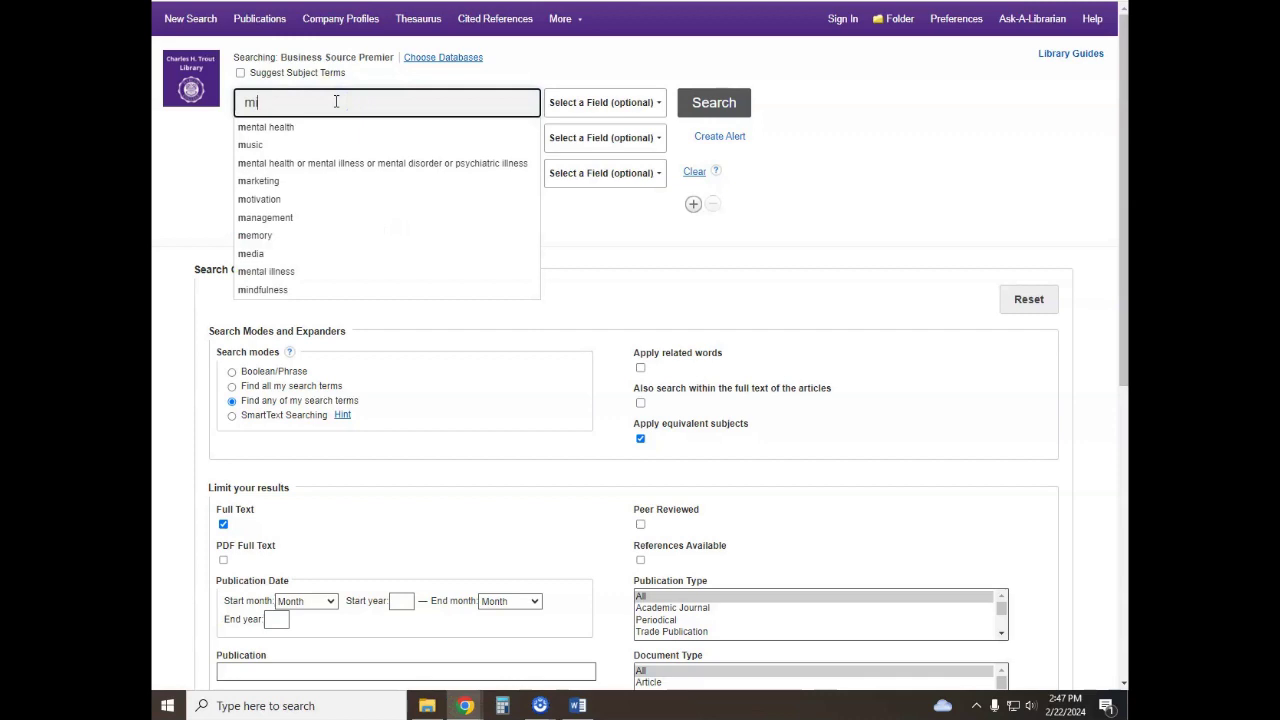
type("rosoft")
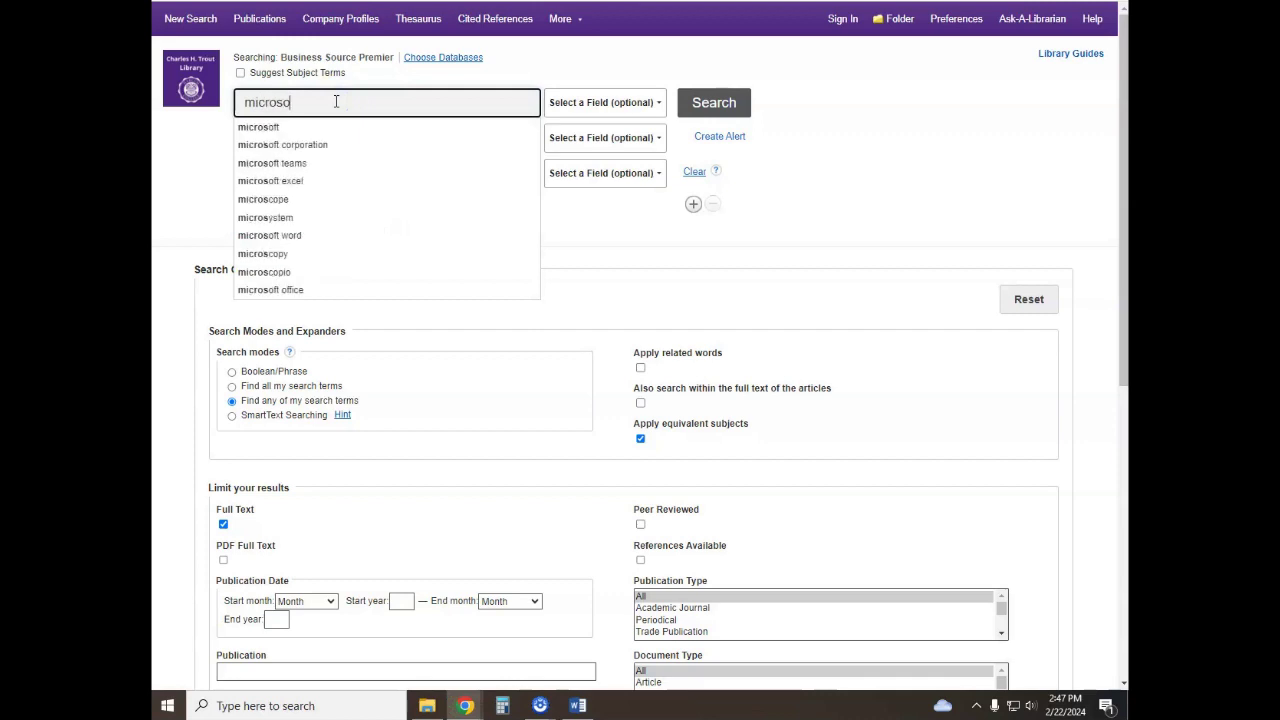
left_click(733, 106)
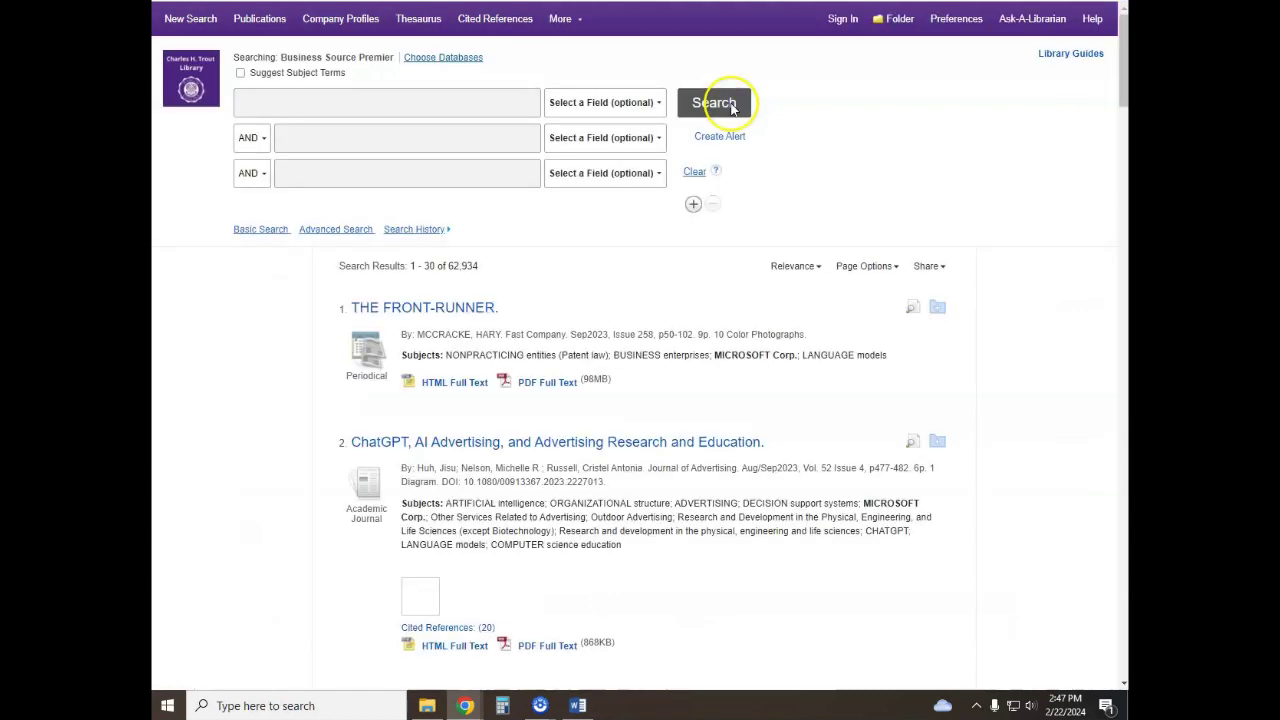
scroll(752, 347, "down", 1)
scroll(752, 347, "down", 1)
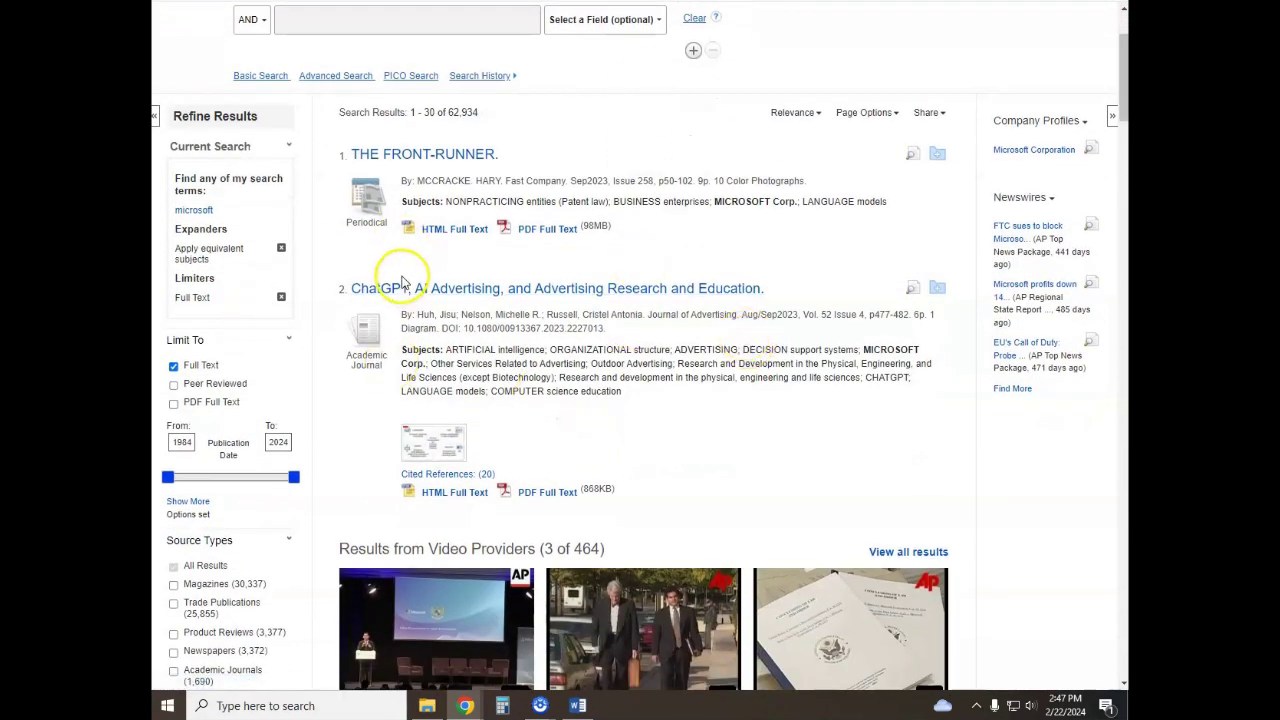
scroll(503, 225, "down", 1)
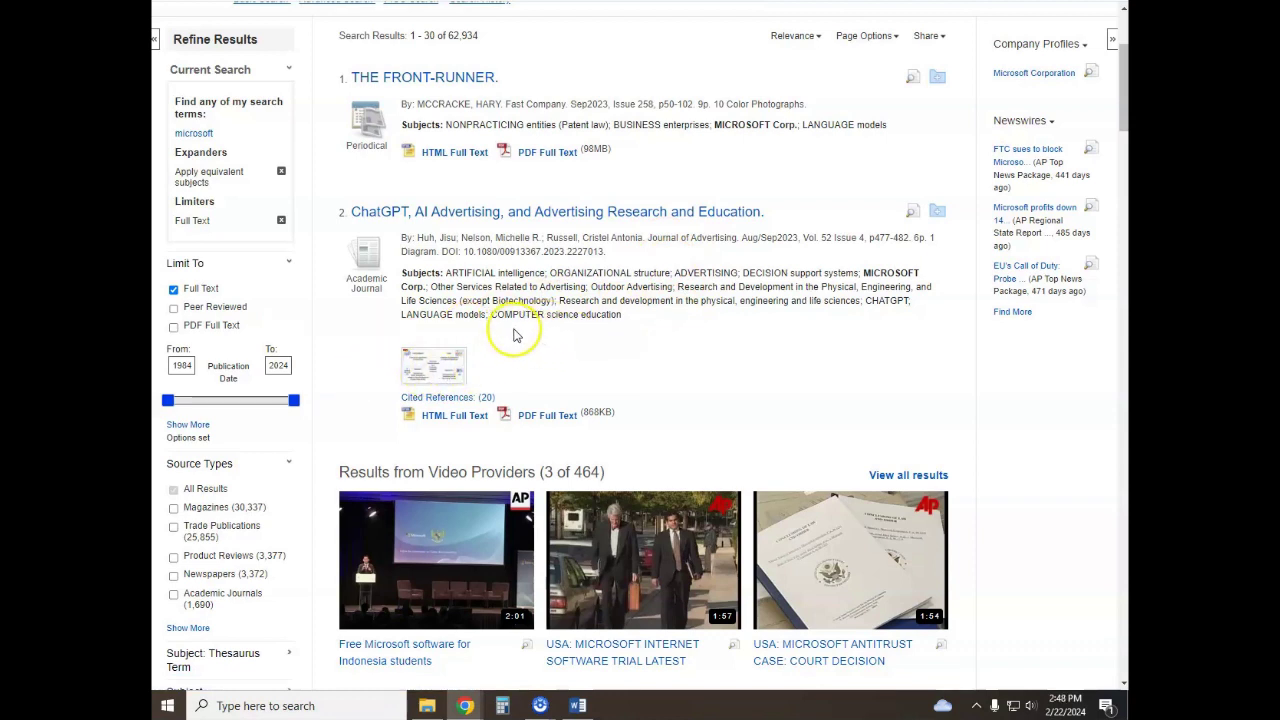
scroll(516, 336, "up", 1)
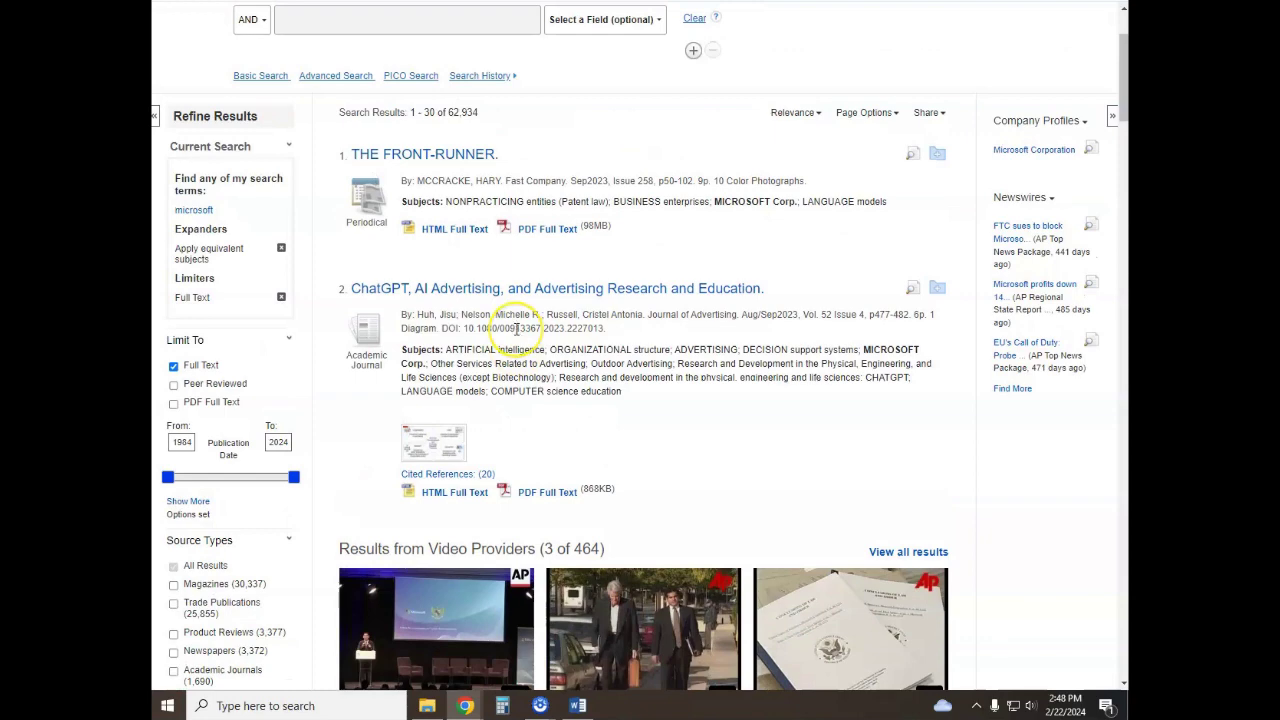
scroll(516, 328, "up", 1)
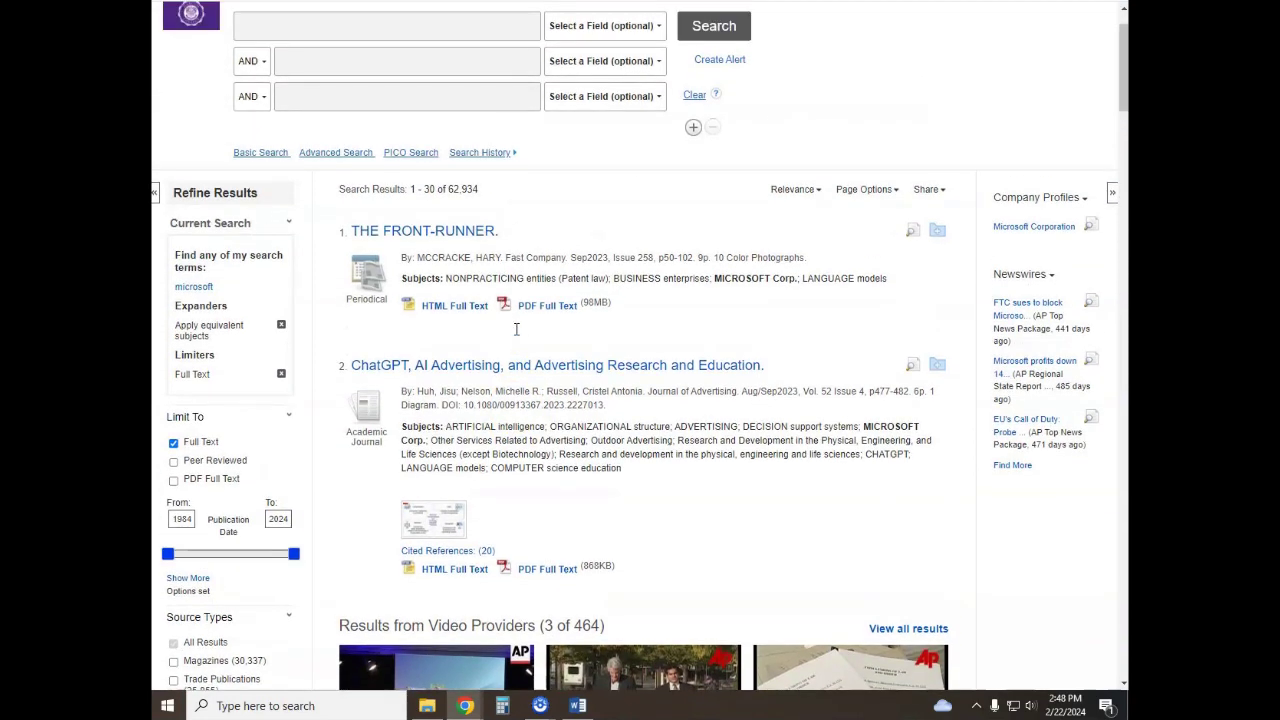
- Open the Microsoft Corporation company profile record and its MarketLine Report PDF
left_click(1032, 228)
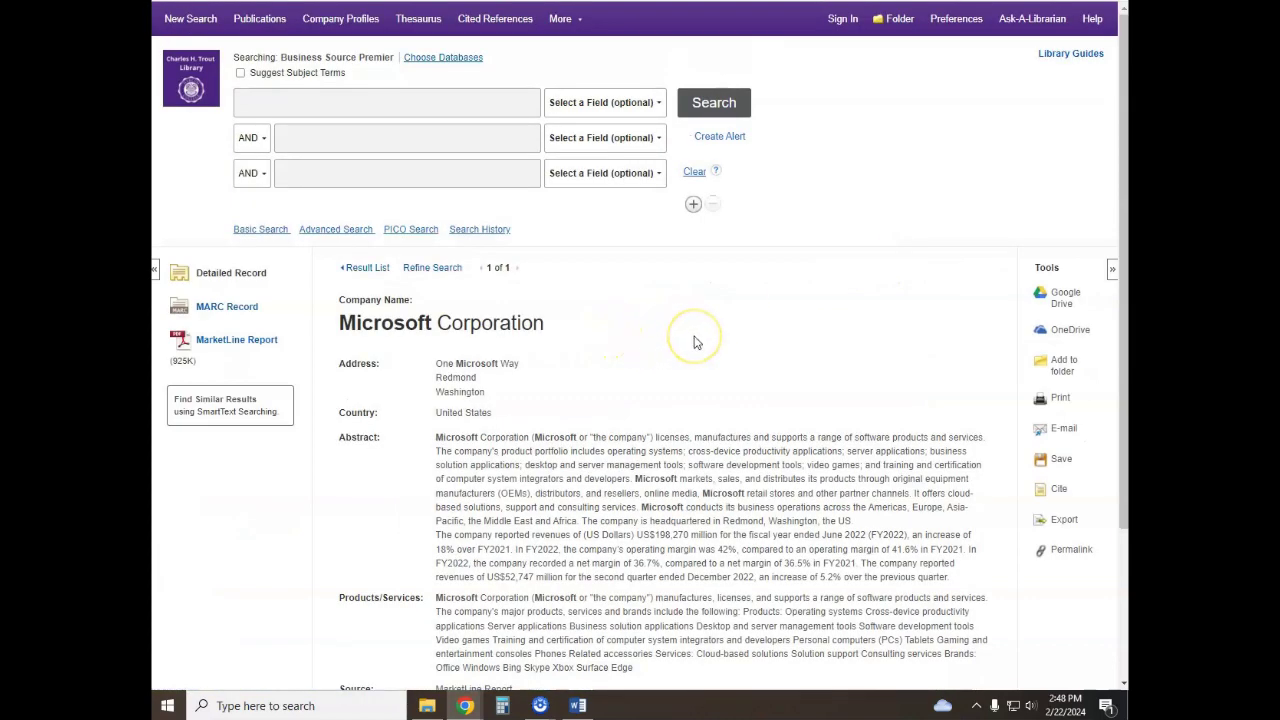
scroll(697, 342, "down", 1)
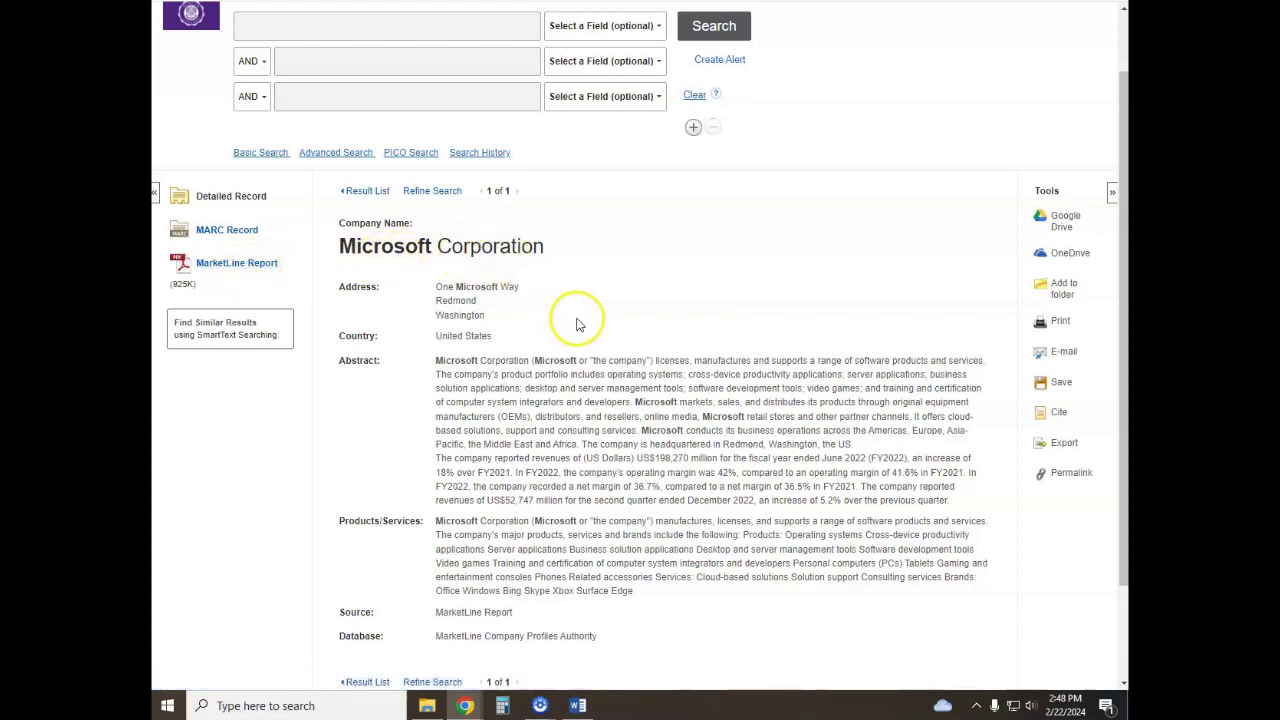
scroll(568, 318, "down", 1)
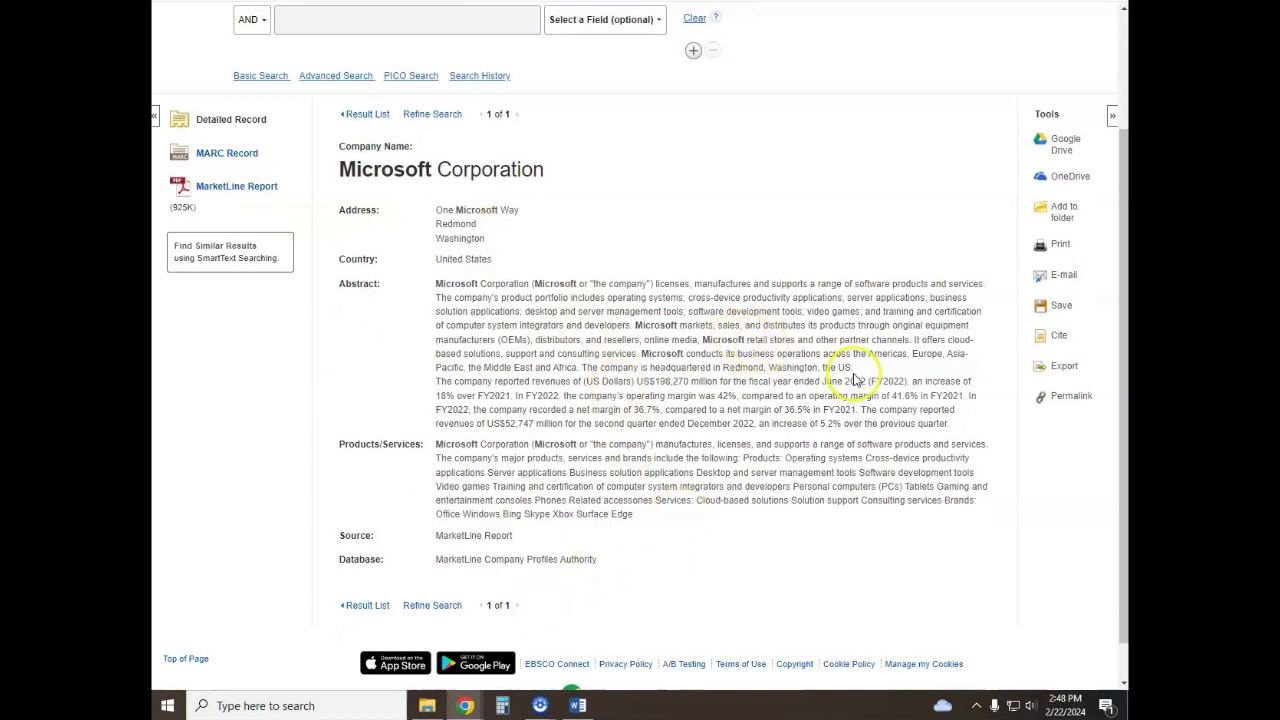
left_click(222, 192)
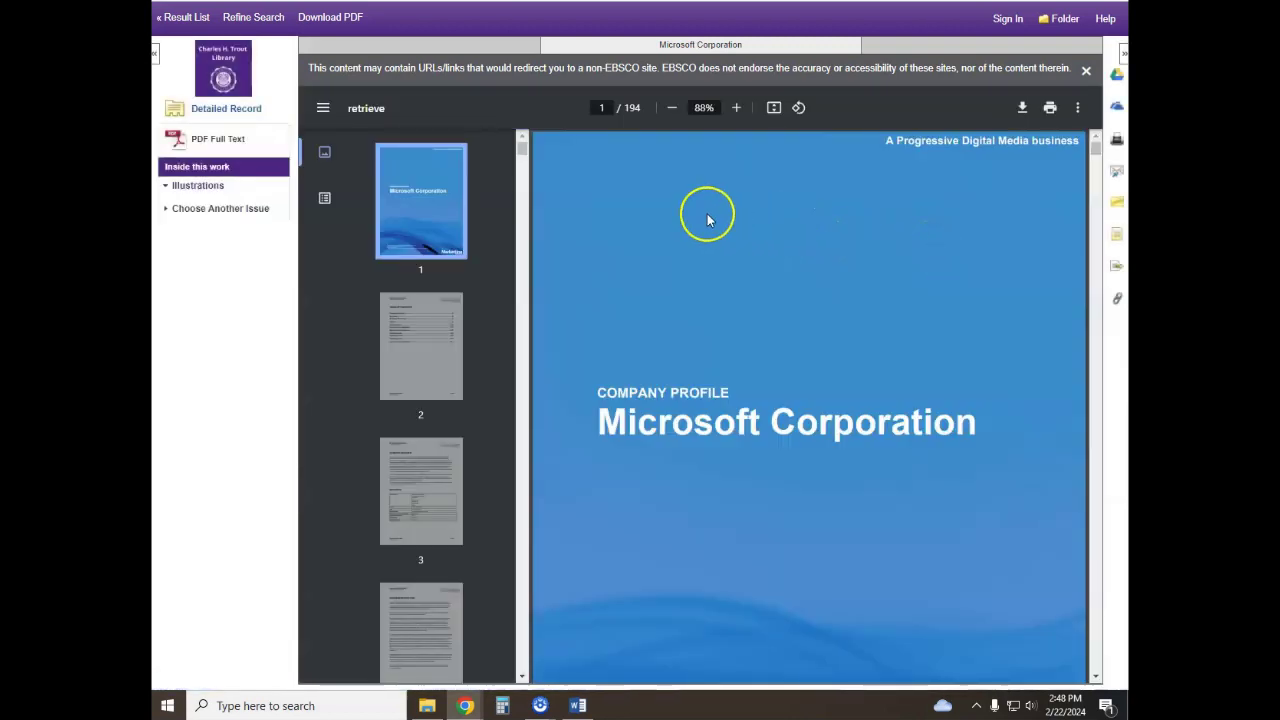
- Jump to page 2 of the MarketLine report to view its table of contents
left_click(415, 333)
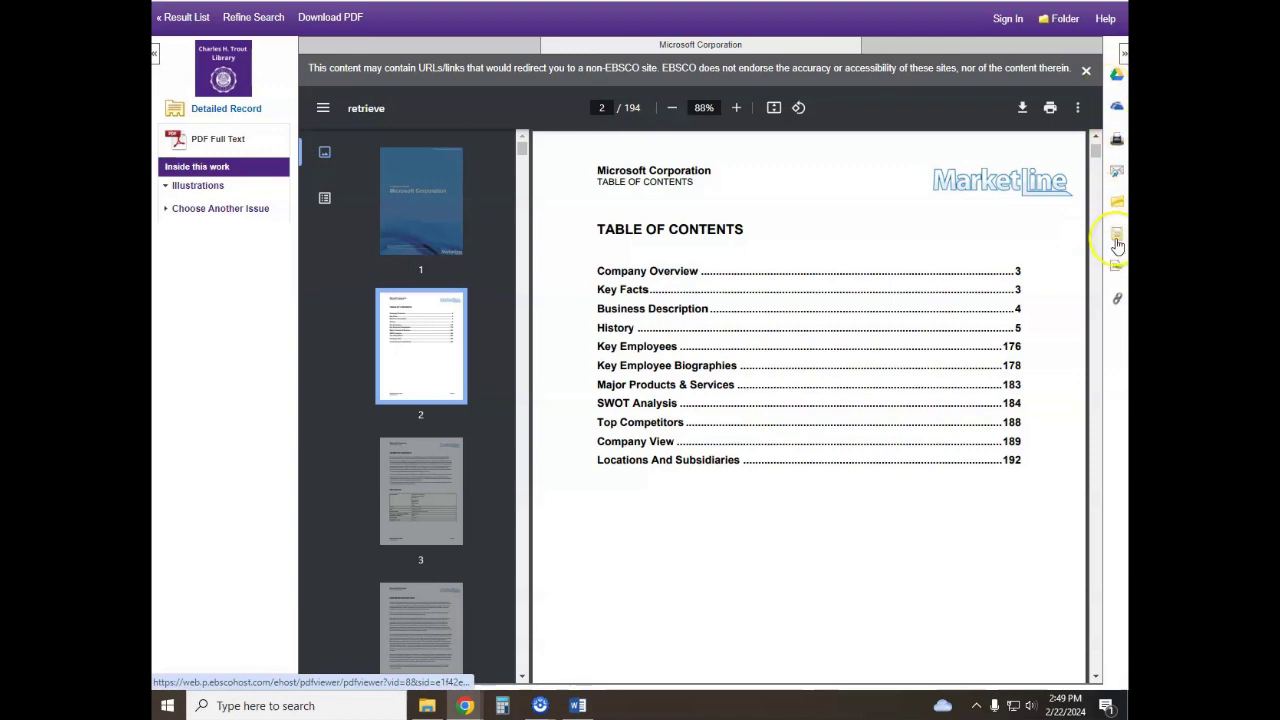
- Bring up the Cite panel and browse the ABNT, AMA, APA, Chicago and Harvard formats
left_click(1116, 243)
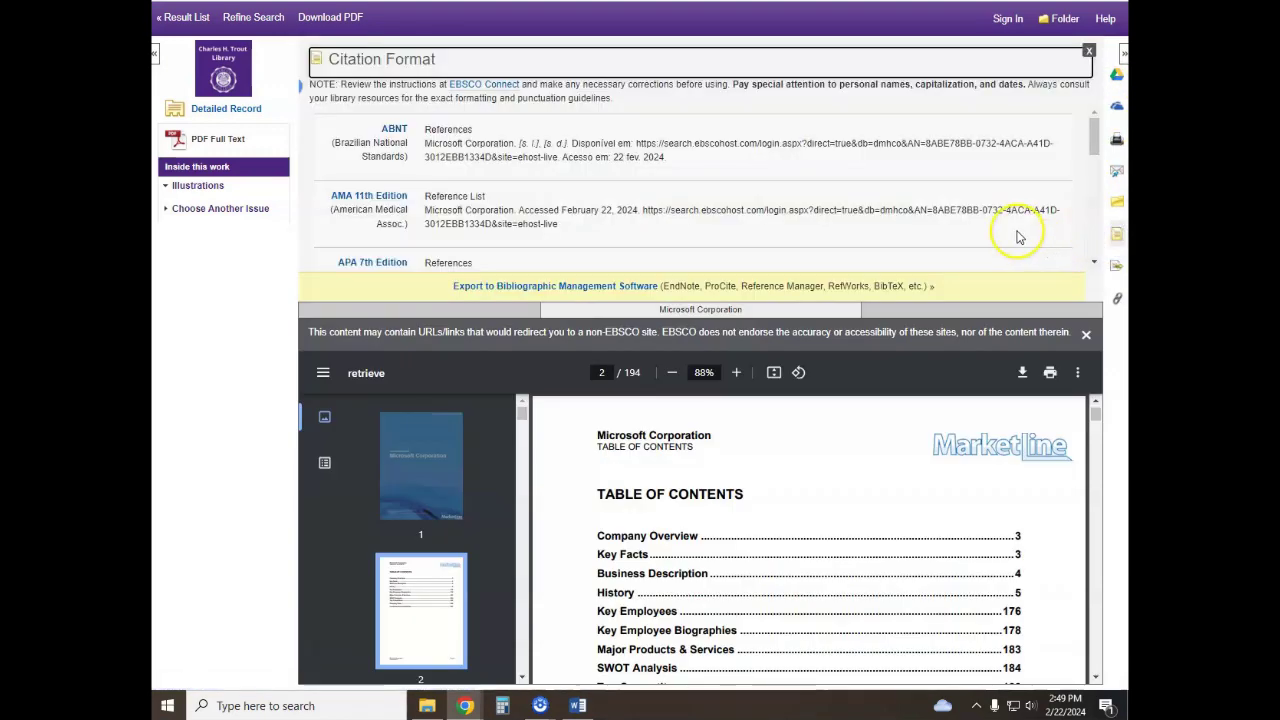
scroll(474, 189, "down", 3)
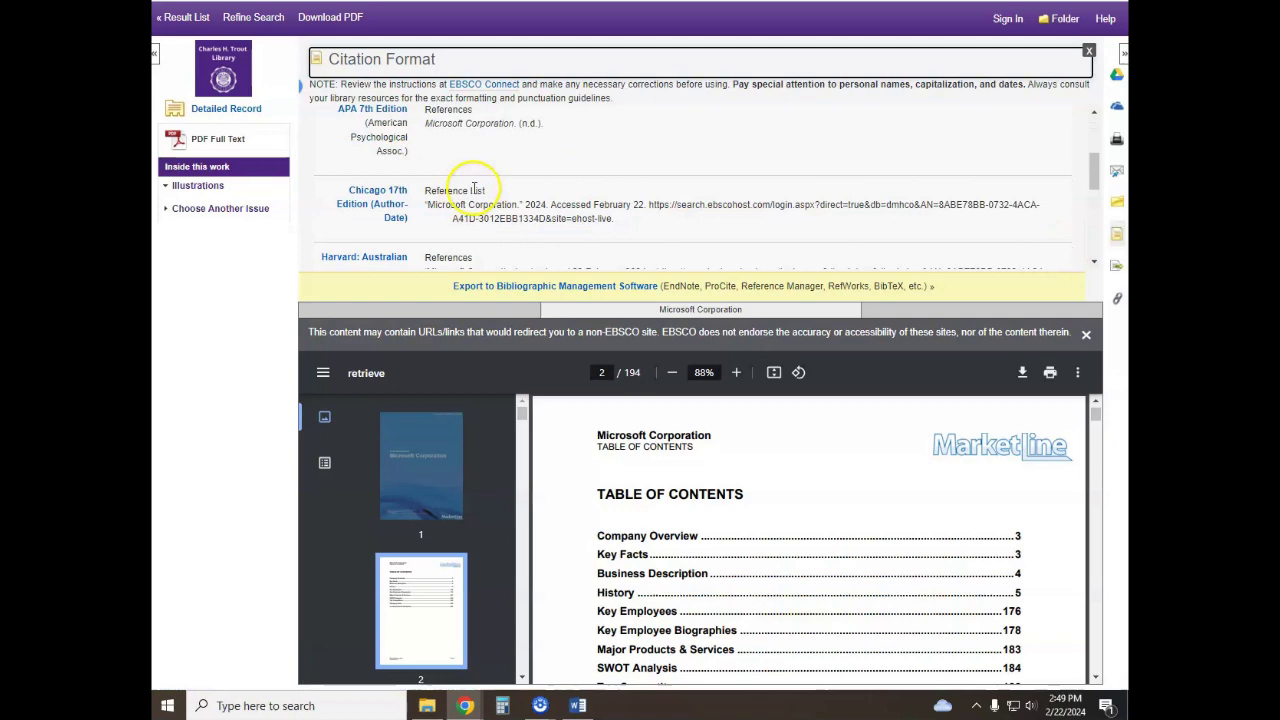
scroll(474, 189, "up", 3)
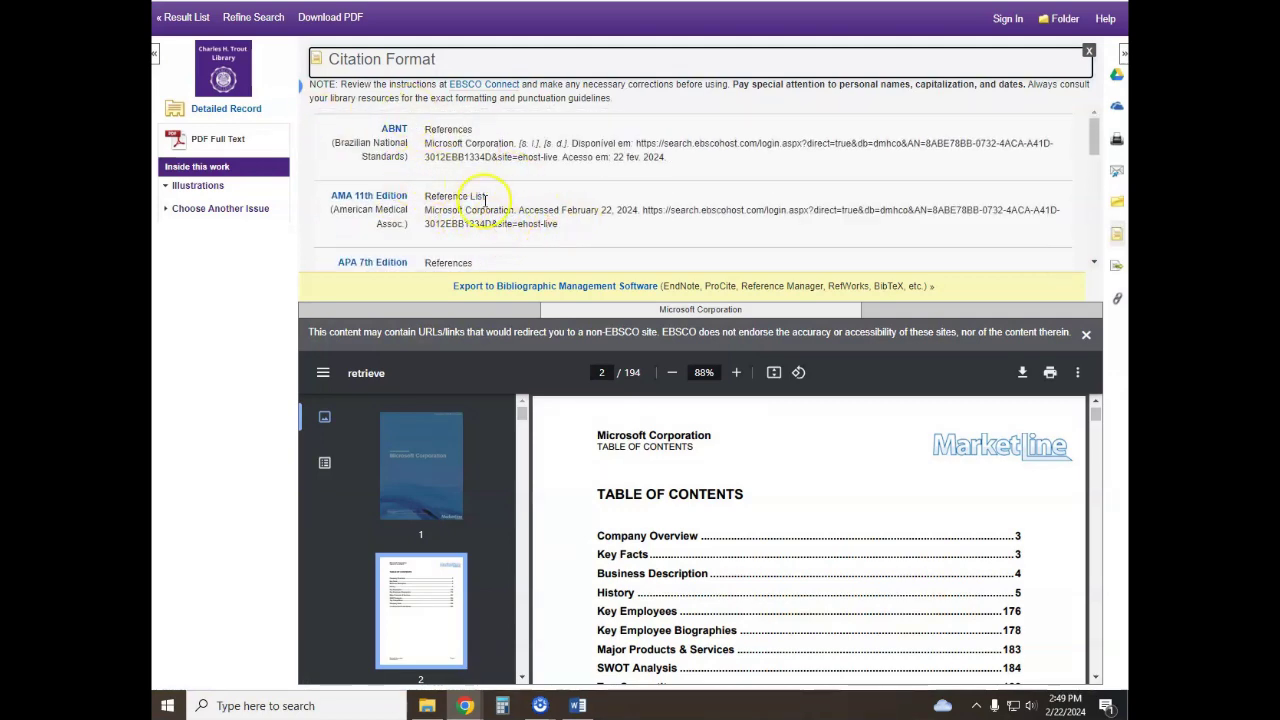
scroll(485, 198, "down", 3)
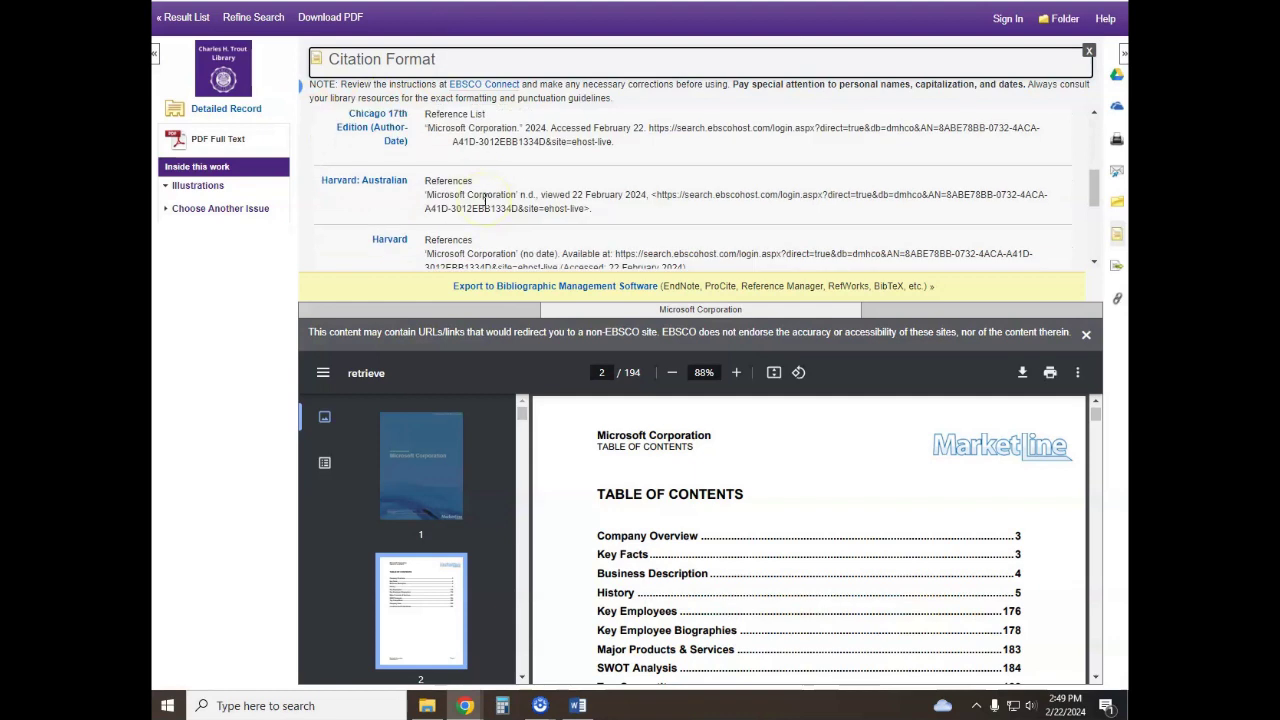
scroll(484, 200, "up", 1)
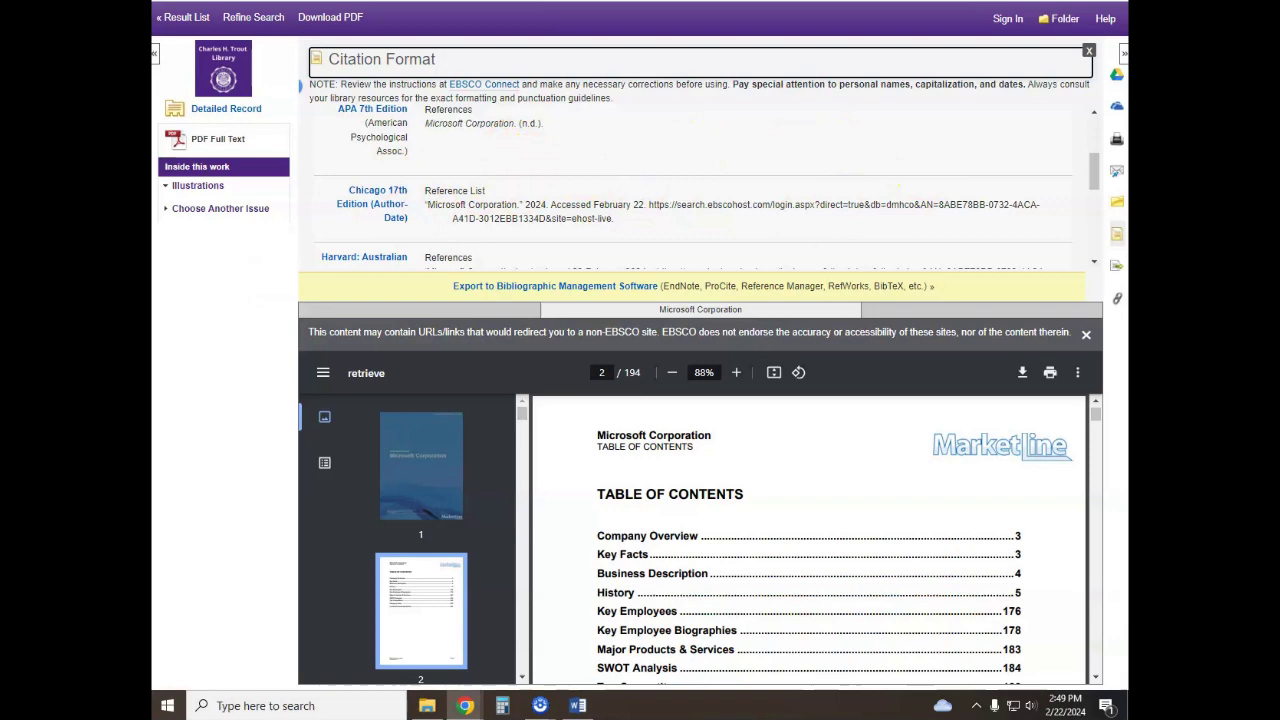
- Return to the 62,934 microsoft results and look through the articles and videos
left_click(200, 22)
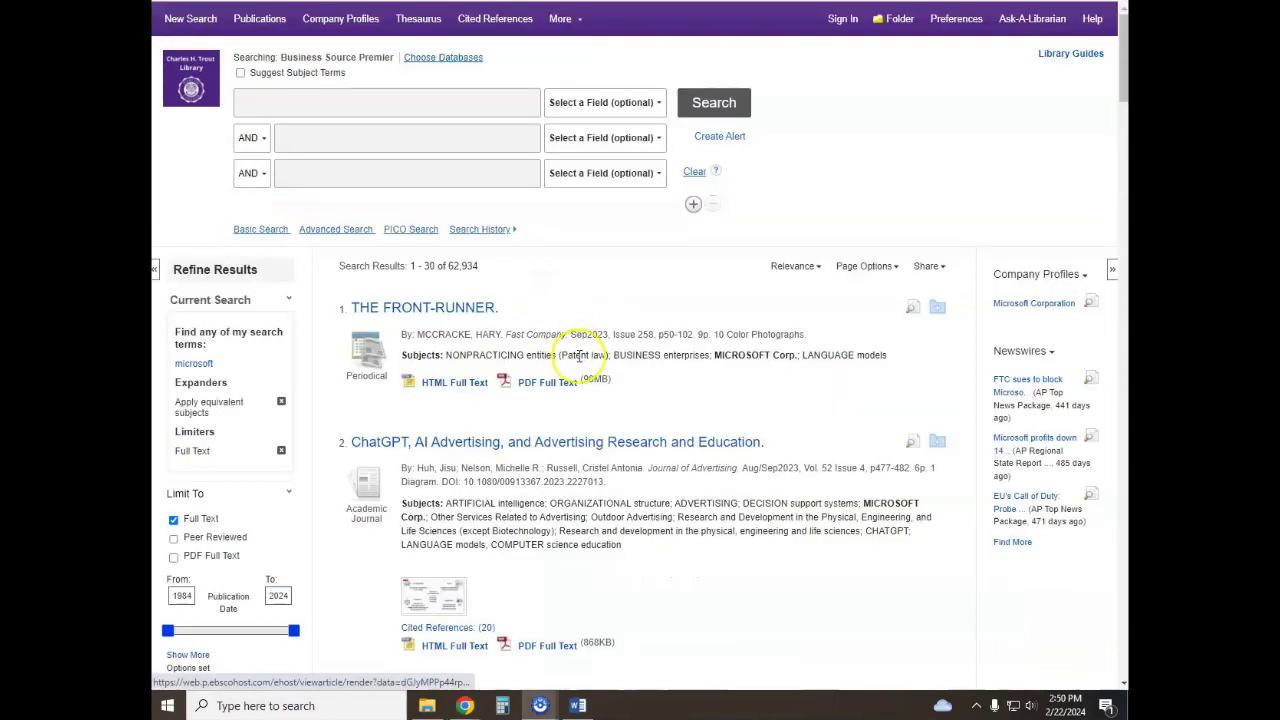
scroll(530, 432, "down", 2)
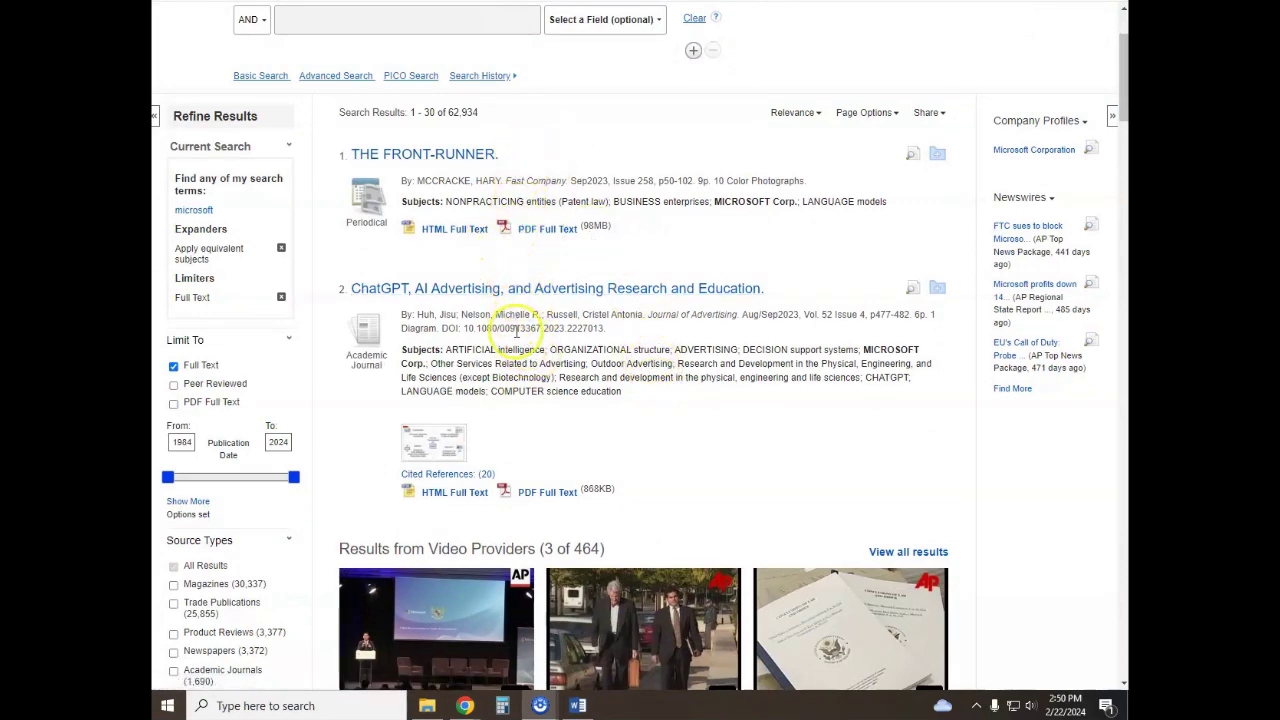
scroll(505, 485, "down", 4)
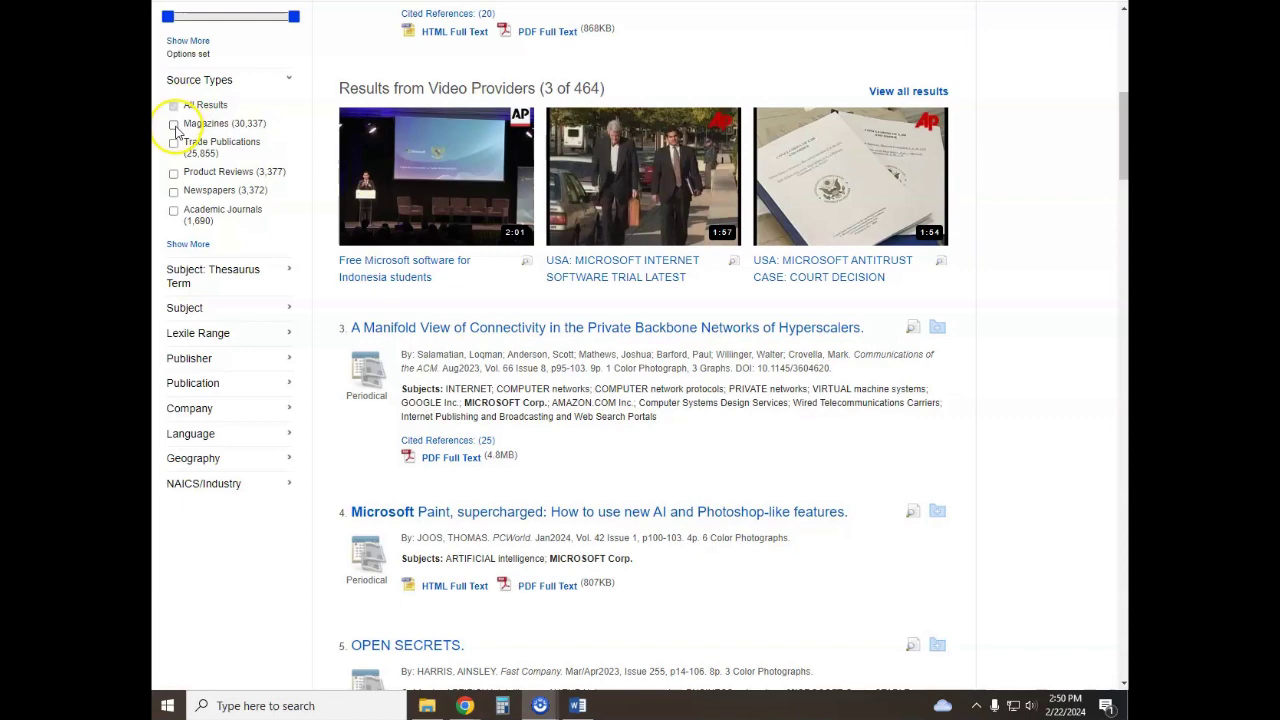
scroll(178, 200, "up", 2)
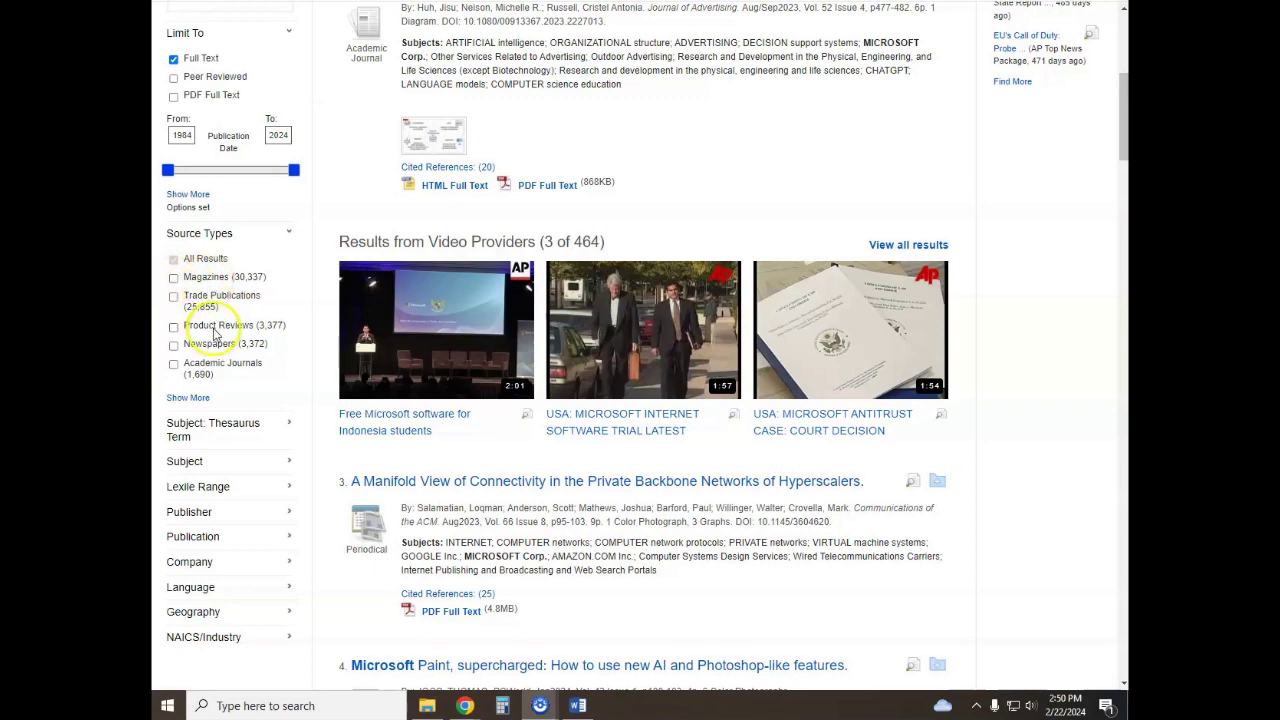
scroll(408, 270, "up", 3)
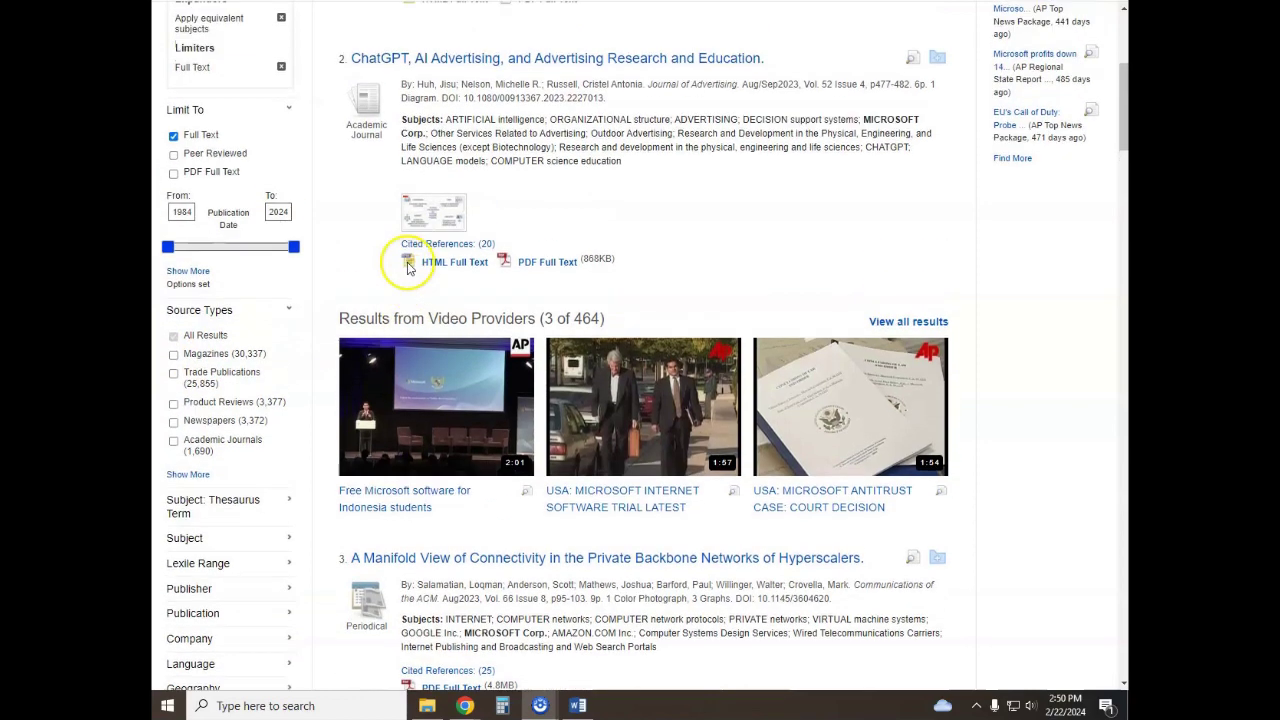
scroll(408, 268, "up", 2)
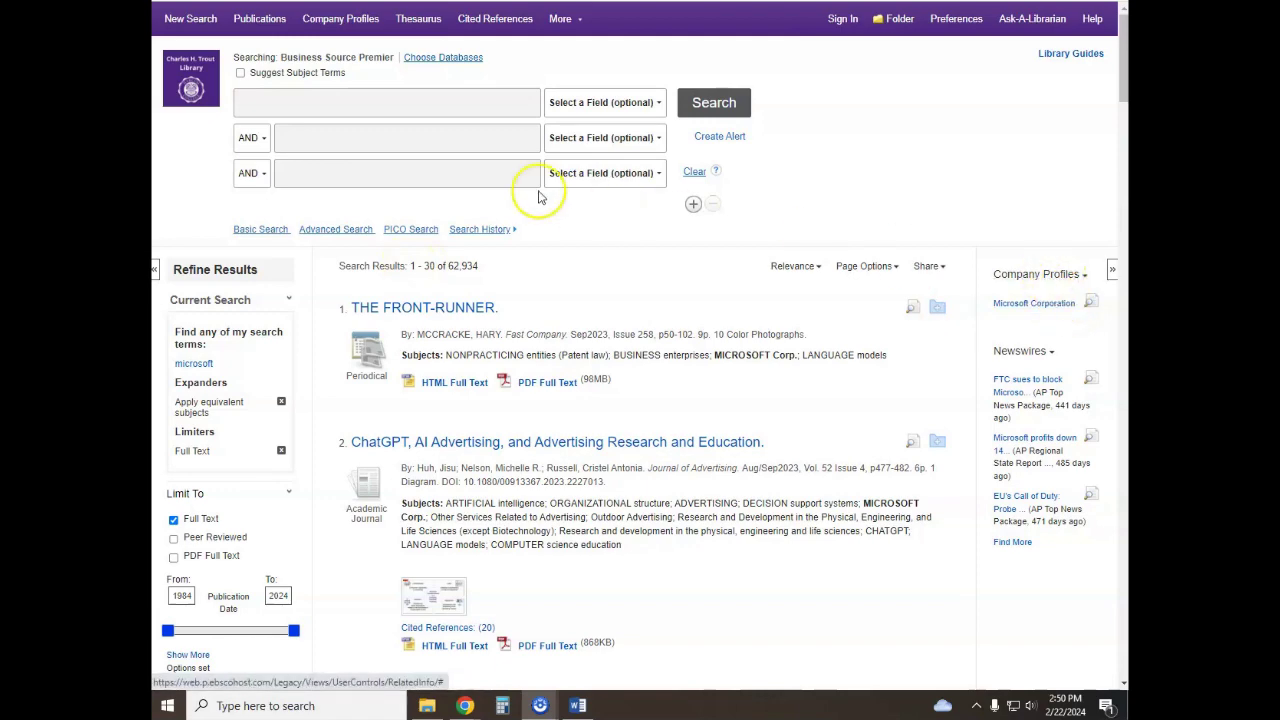
- Look up 'microsoft' in Company Profiles and open the Microsoft Corporation MarketLine record
left_click(322, 22)
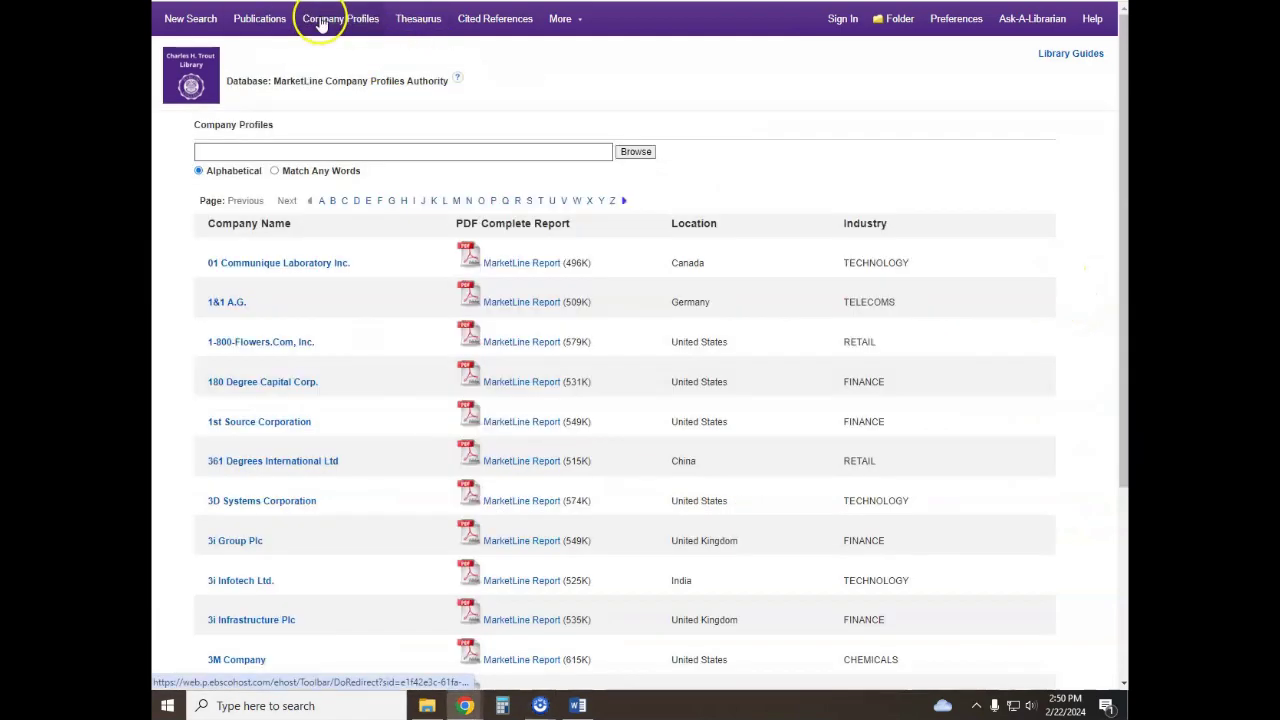
left_click(270, 151)
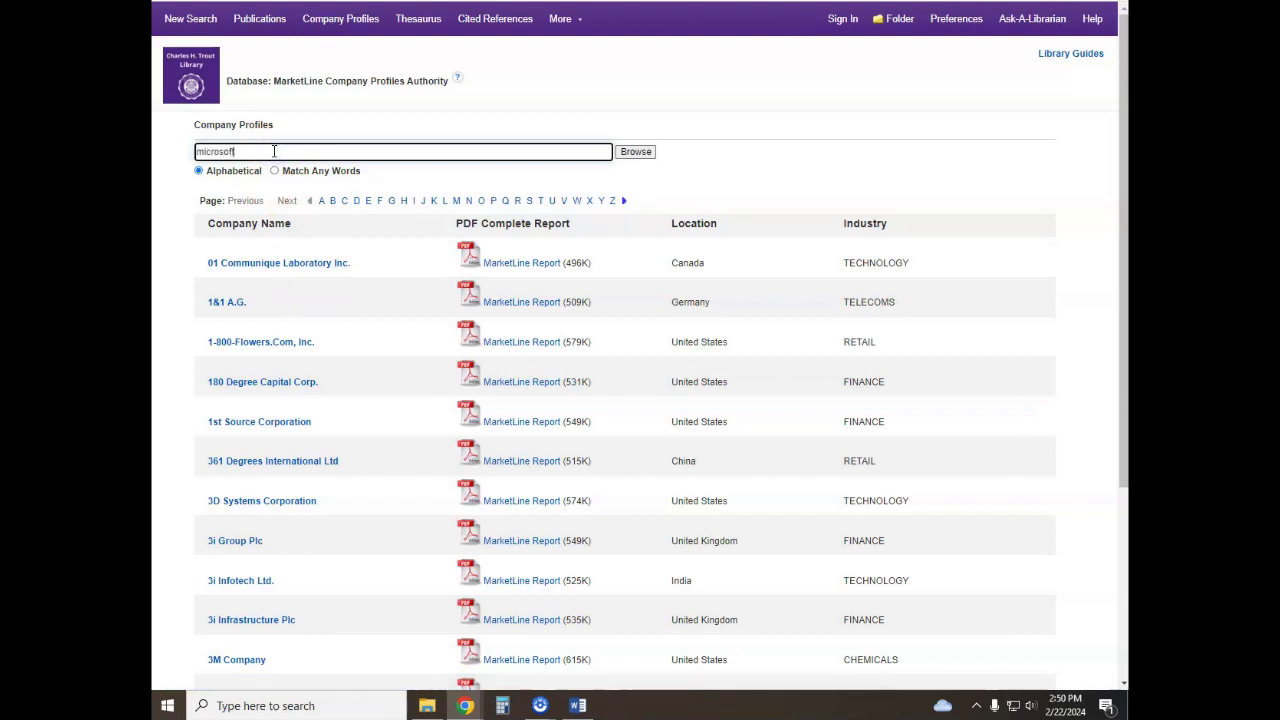
key("Return")
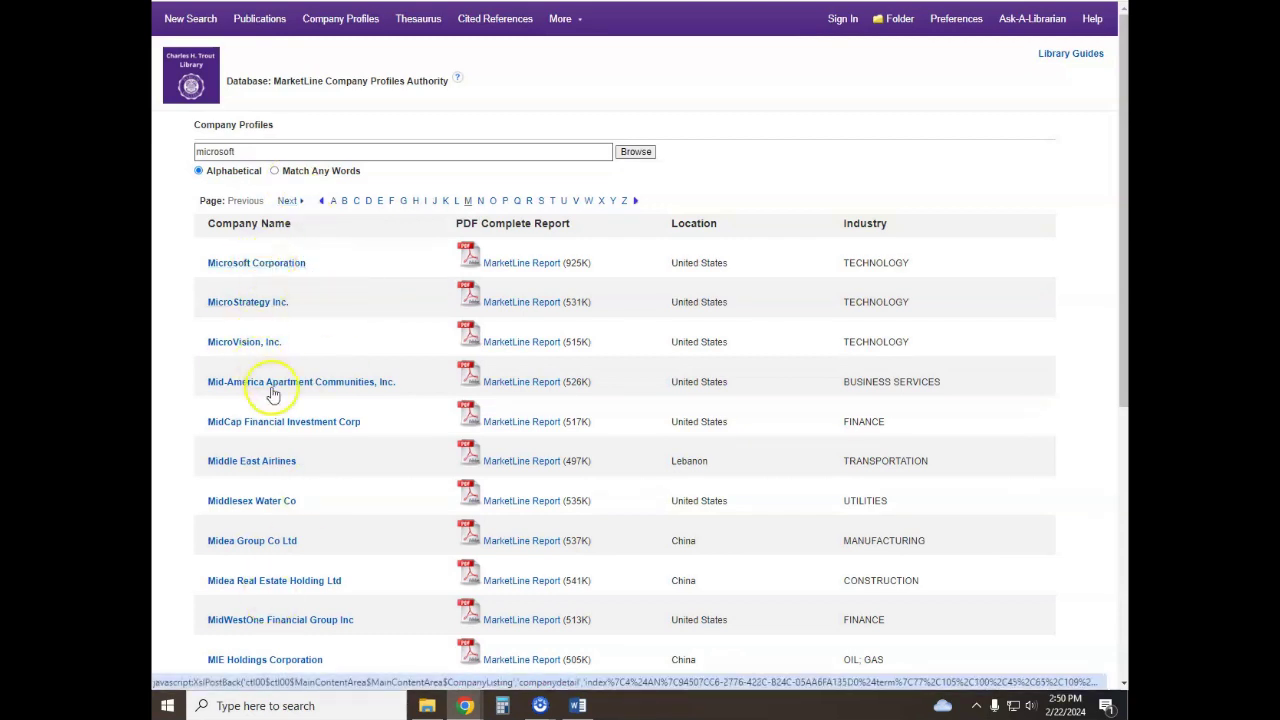
left_click(237, 264)
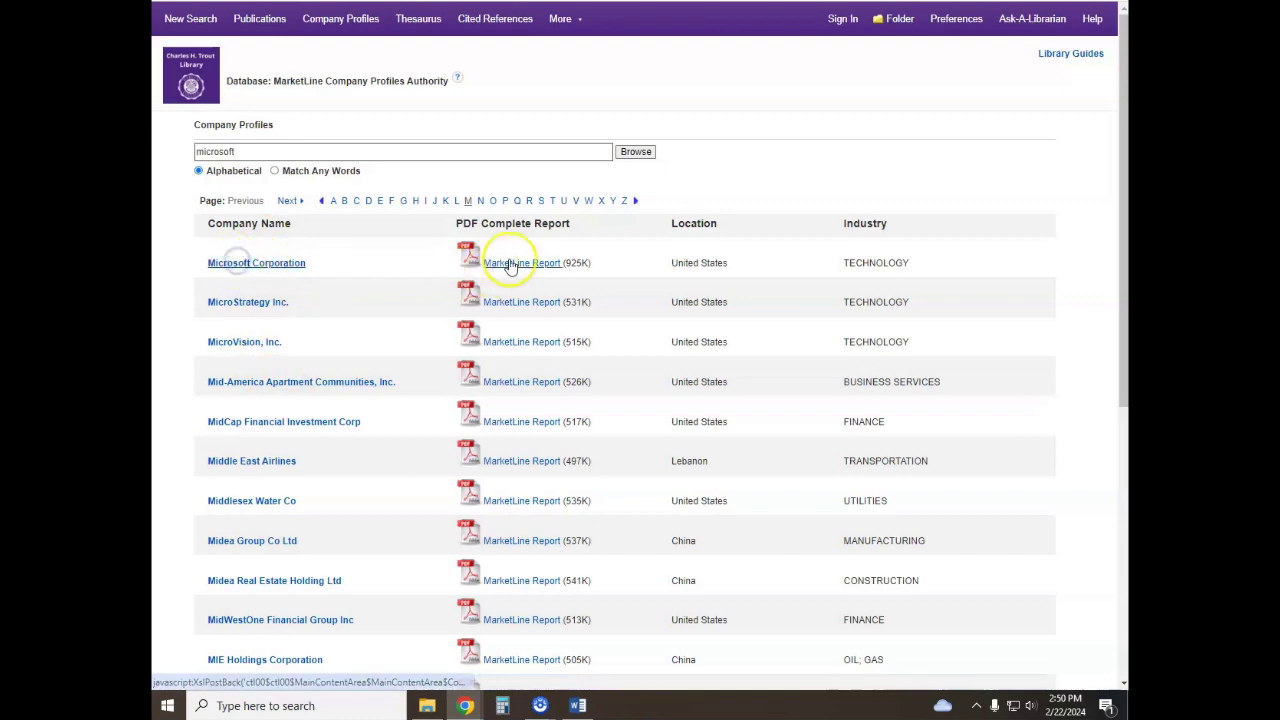
scroll(585, 245, "down", 1)
scroll(585, 245, "up", 1)
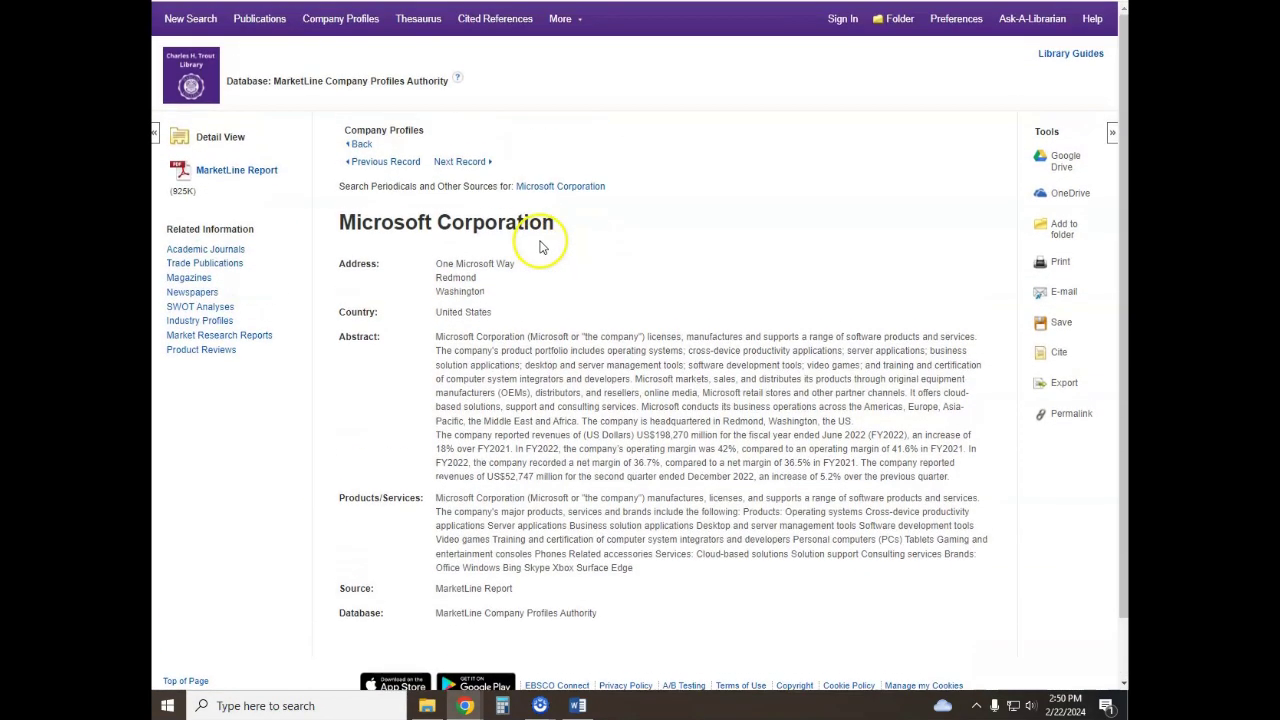
- Open the Ask-A-Librarian form from the top navigation bar
left_click(1010, 24)
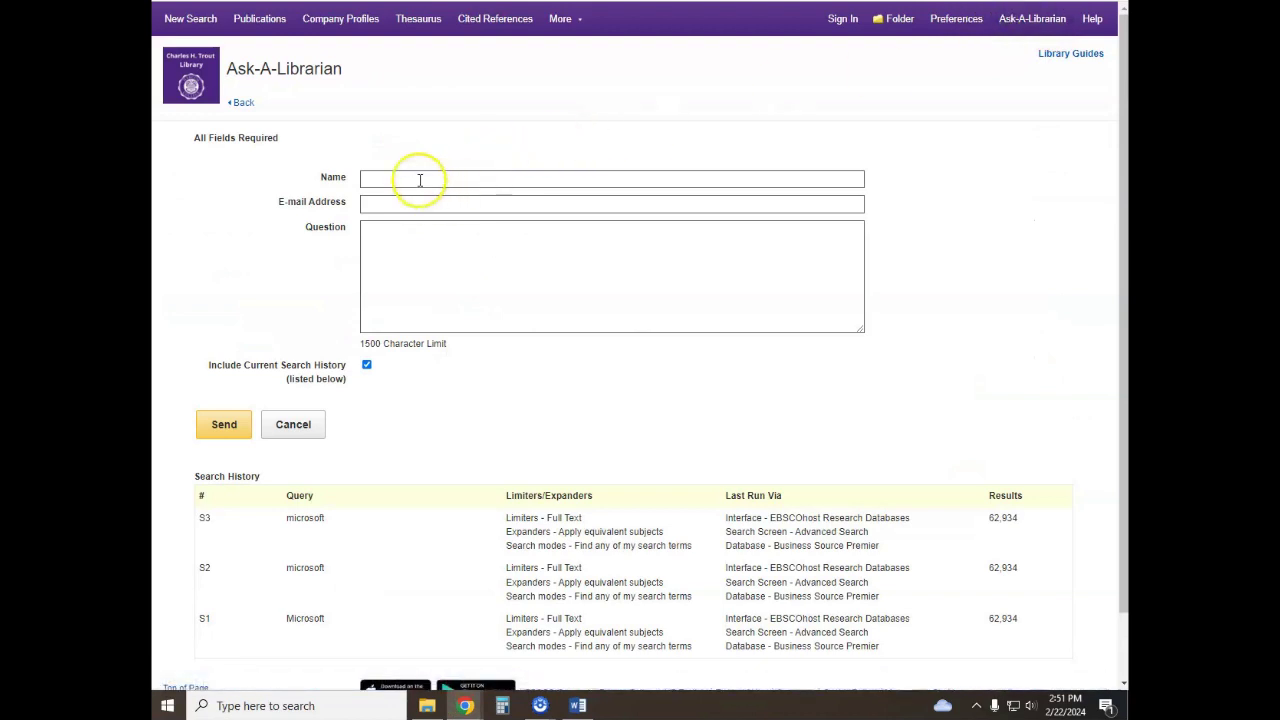